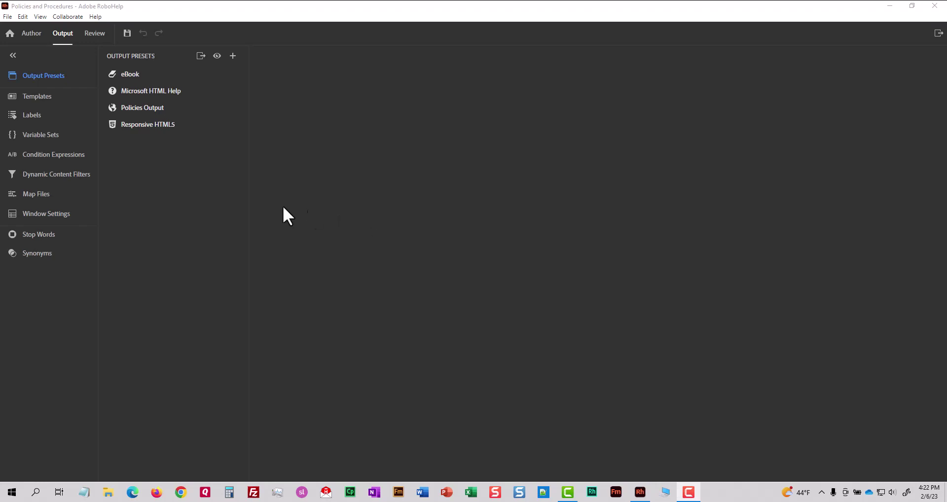
- Open the policies table of contents and briefly expand then collapse Drugs and Alcohol
click(31, 34)
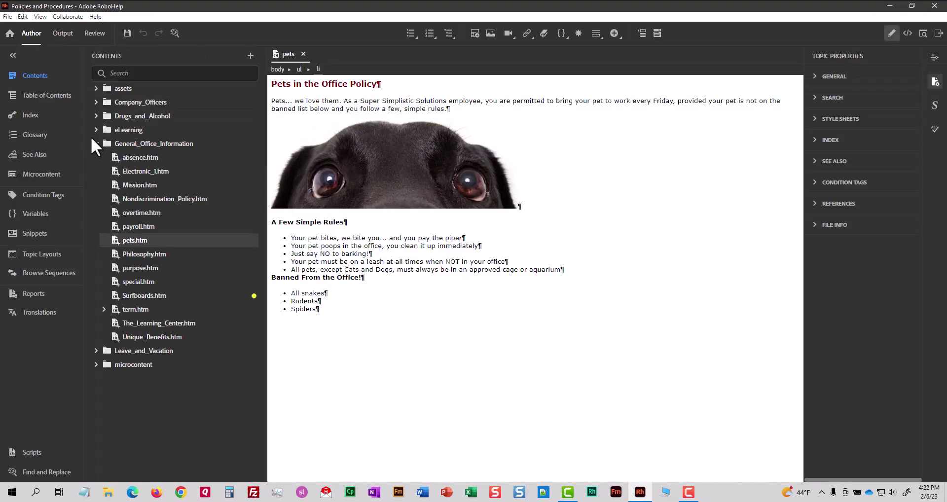
click(60, 98)
double_click(116, 76)
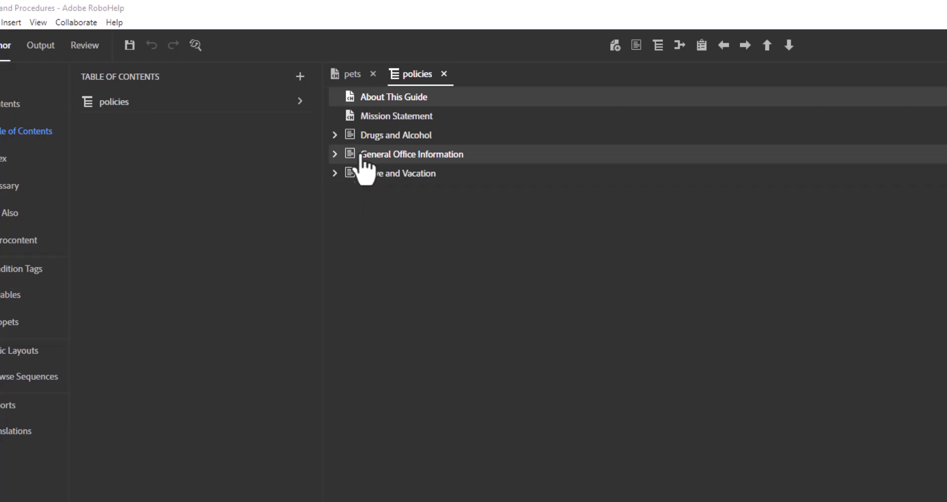
click(334, 135)
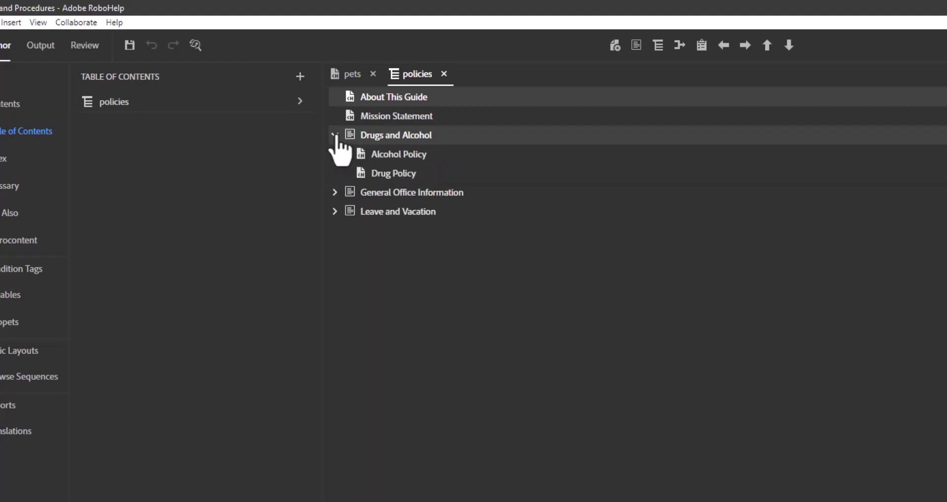
click(335, 135)
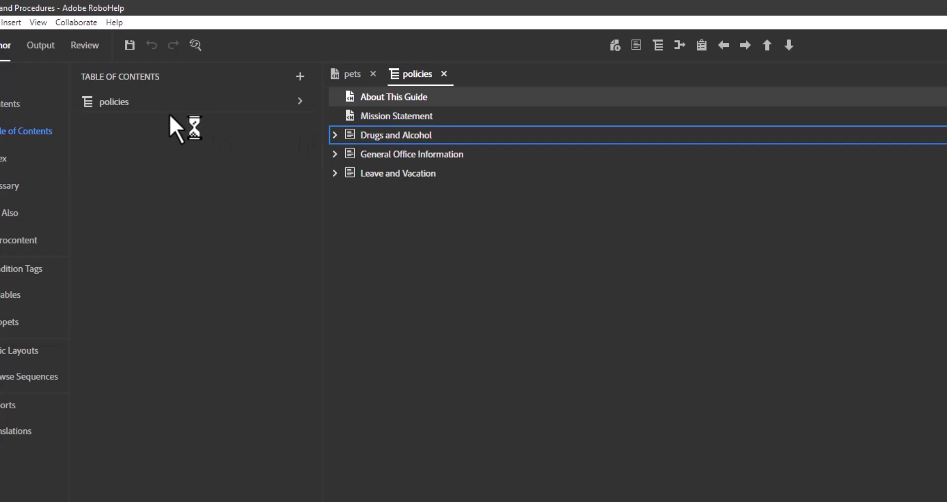
- View the generated Policies Output help in the browser
click(49, 50)
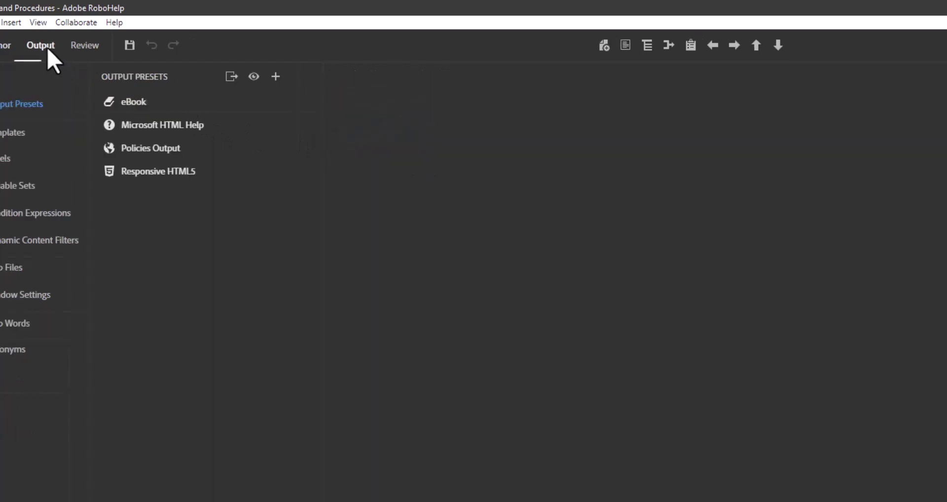
right_click(162, 157)
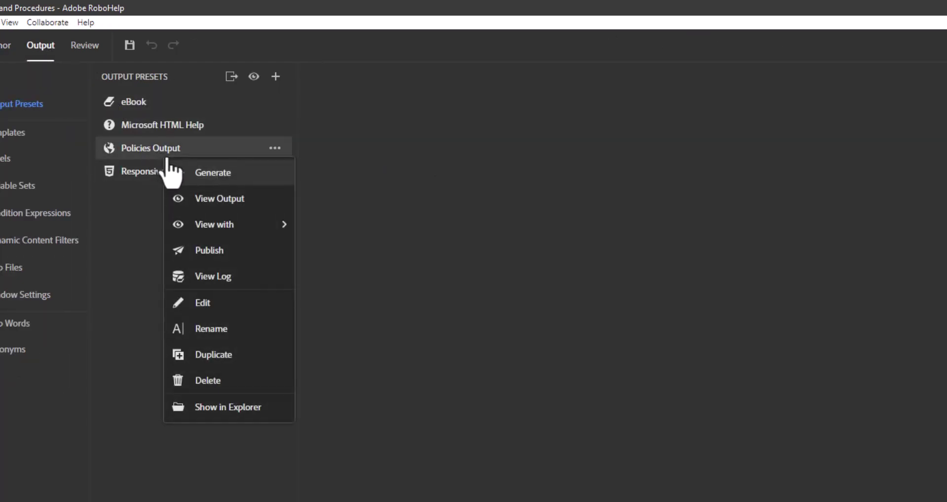
click(193, 198)
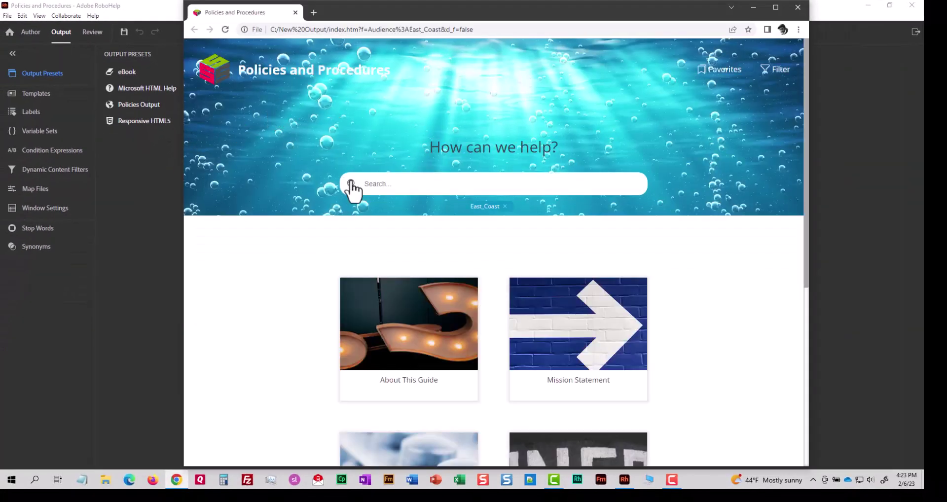
- Search the help for 'drugs', getting three results, then return to RoboHelp
click(383, 184)
text(drugs)
key(Return)
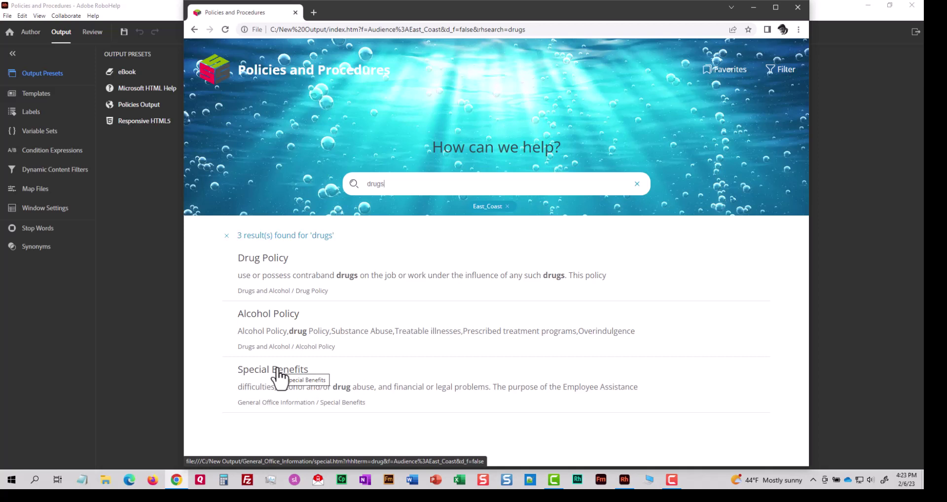
click(138, 267)
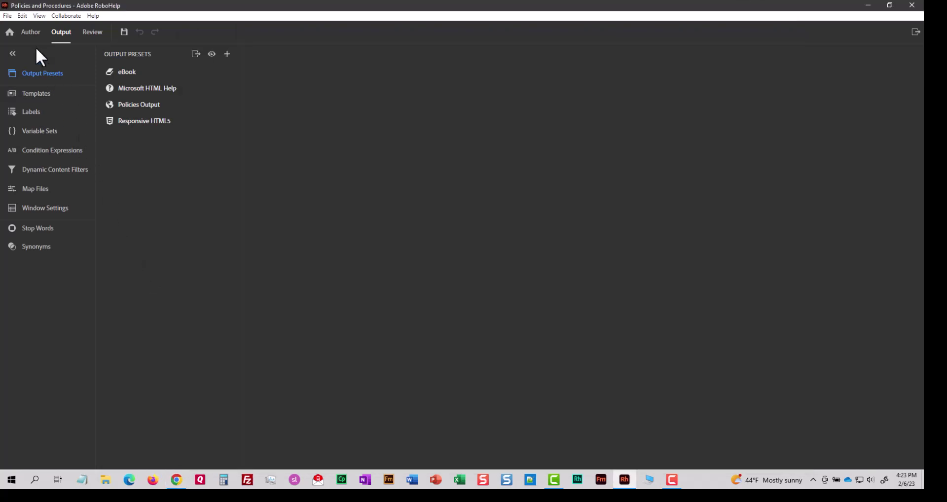
- Open the pets.htm topic from the Contents file tree
click(31, 33)
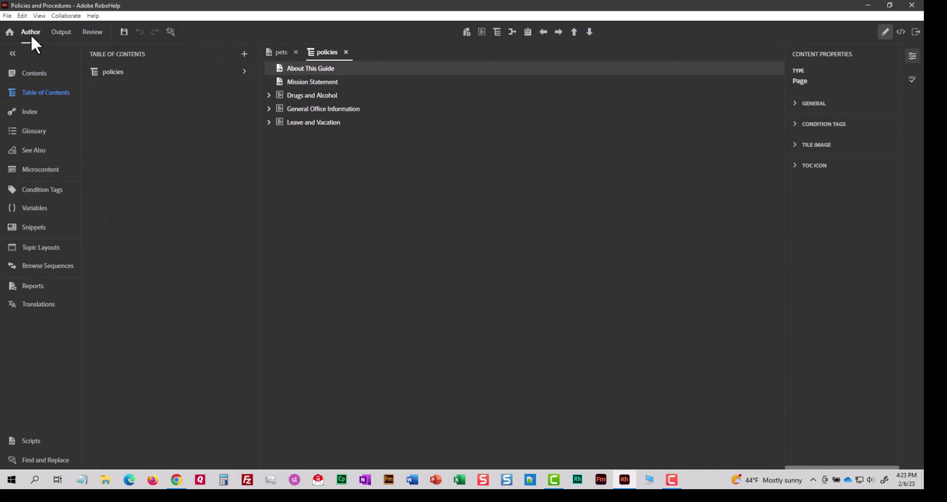
click(32, 75)
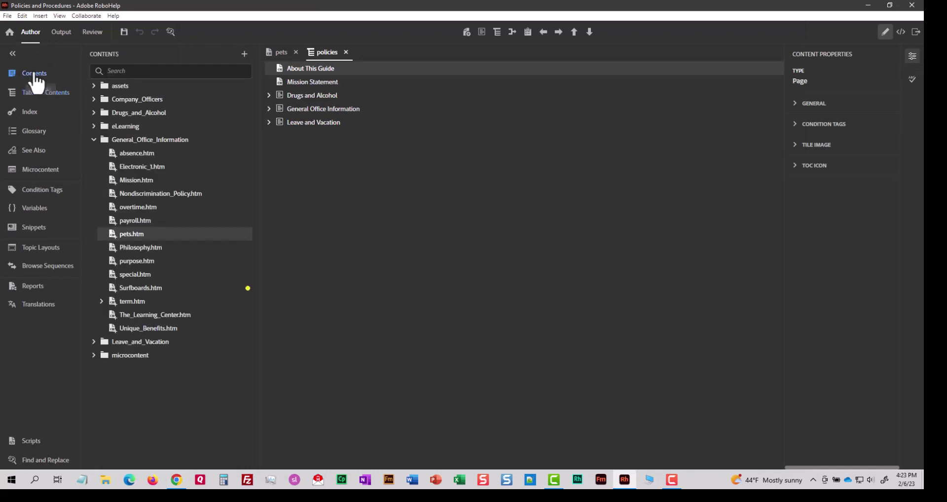
double_click(116, 234)
click(366, 355)
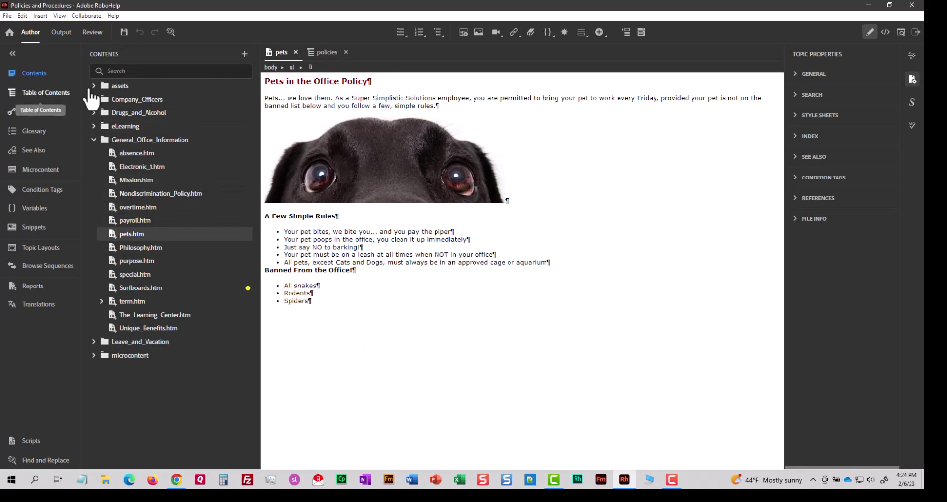
- Expand Drugs and Alcohol, General Office Information, and Leave and Vacation in the policies TOC
click(326, 57)
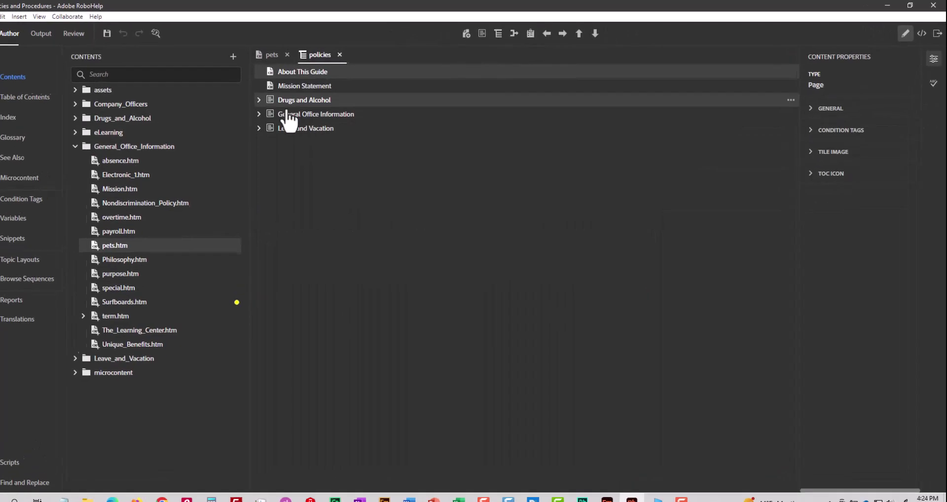
click(268, 96)
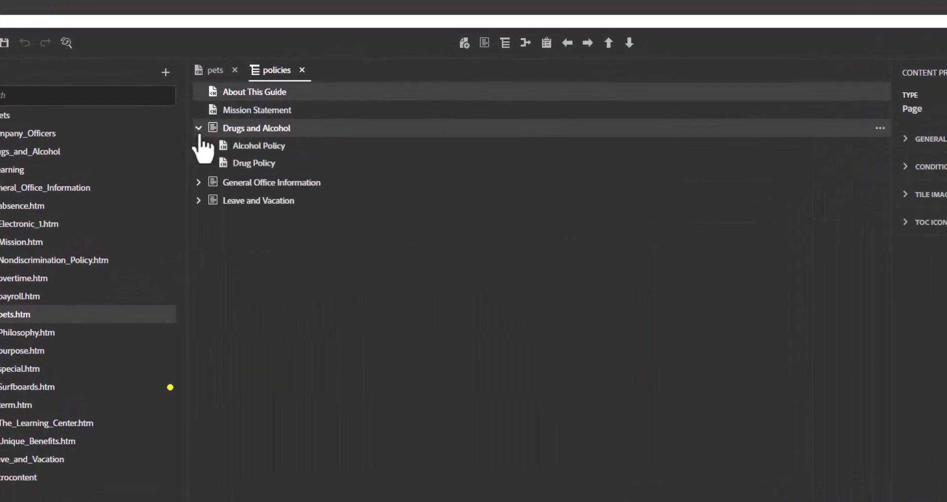
click(198, 182)
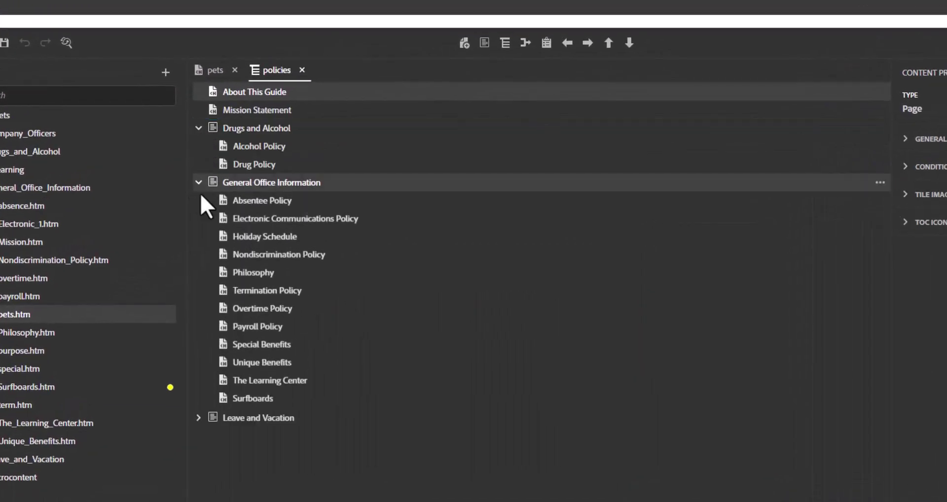
click(199, 418)
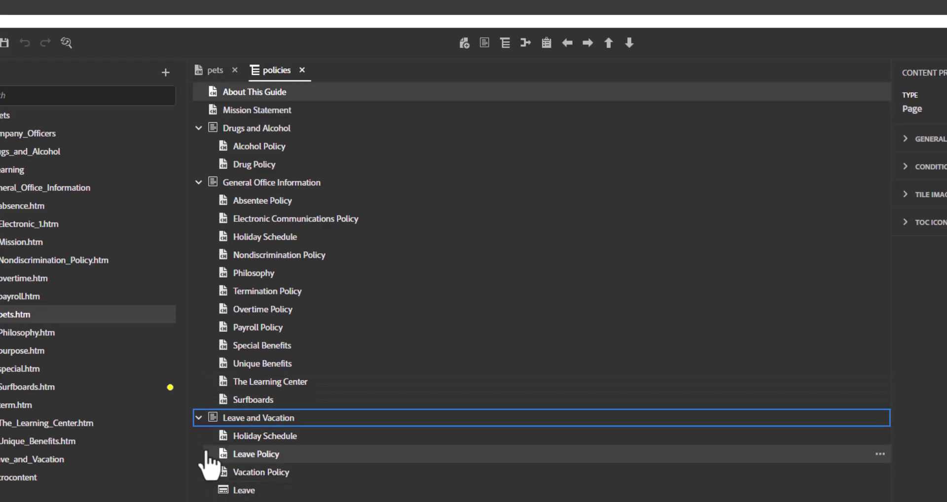
- Replace the search term with 'snakes', see no results, and return to RoboHelp
key(alt+Tab)
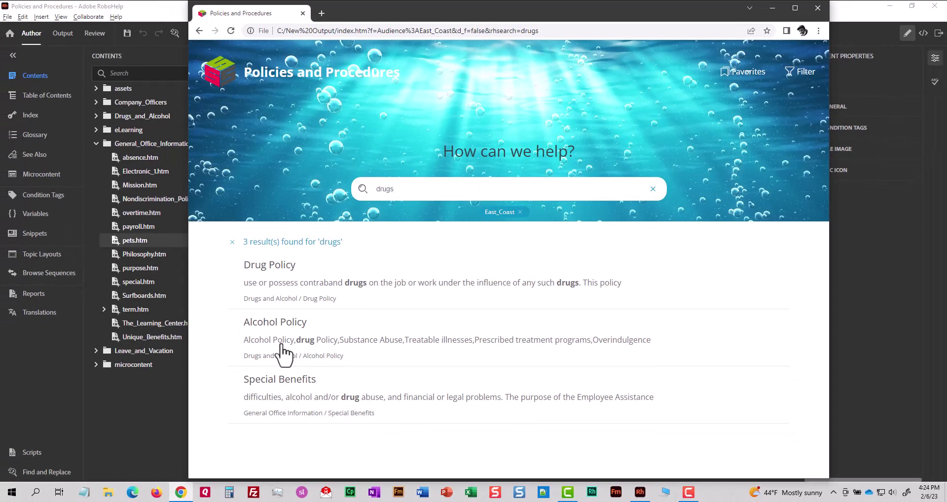
drag(400, 189, 373, 188)
text(s)
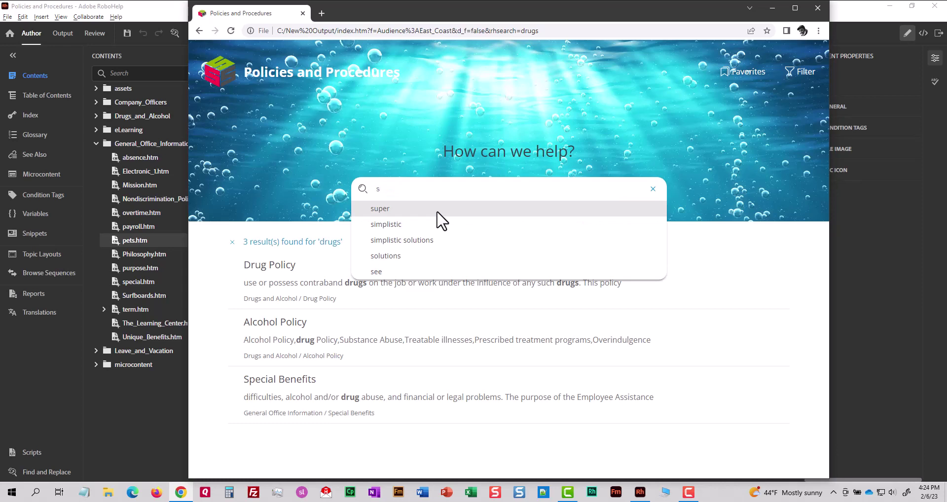
text(nakes)
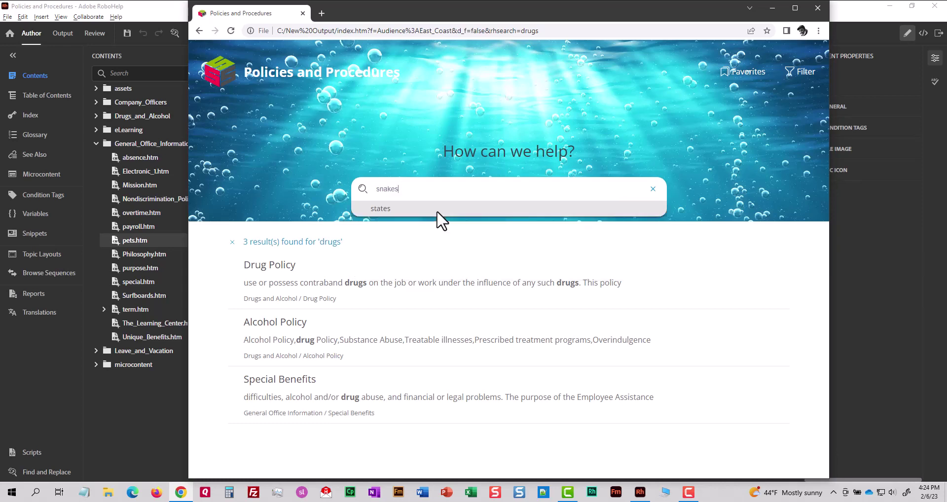
key(Return)
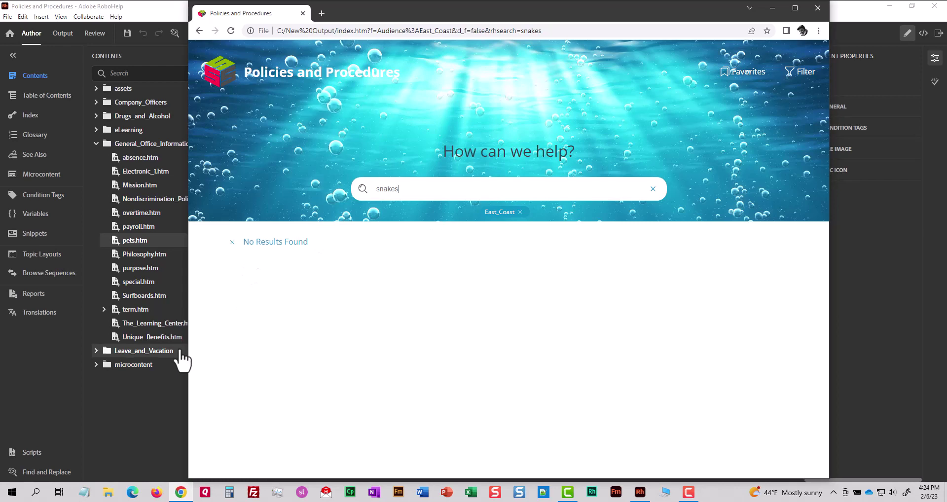
click(149, 406)
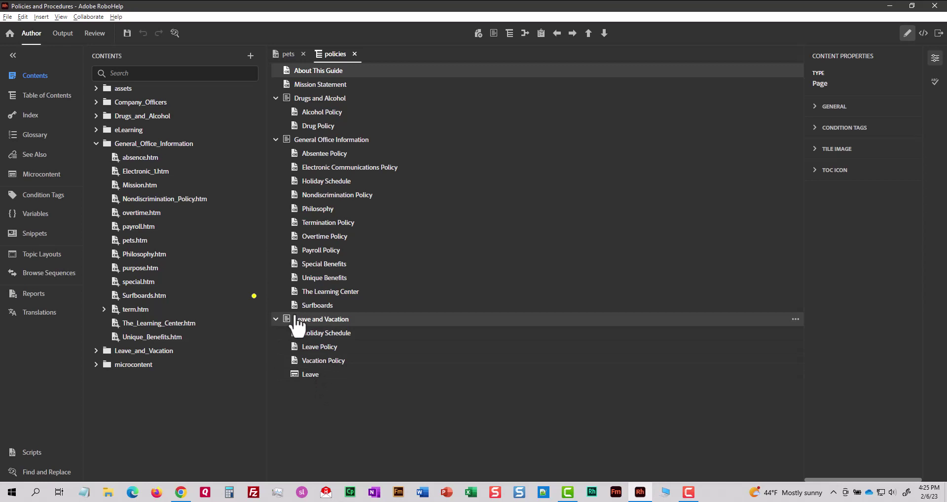
- Collapse the three TOC sections and insert a new section named 'No in TOC But Searchable'
click(275, 98)
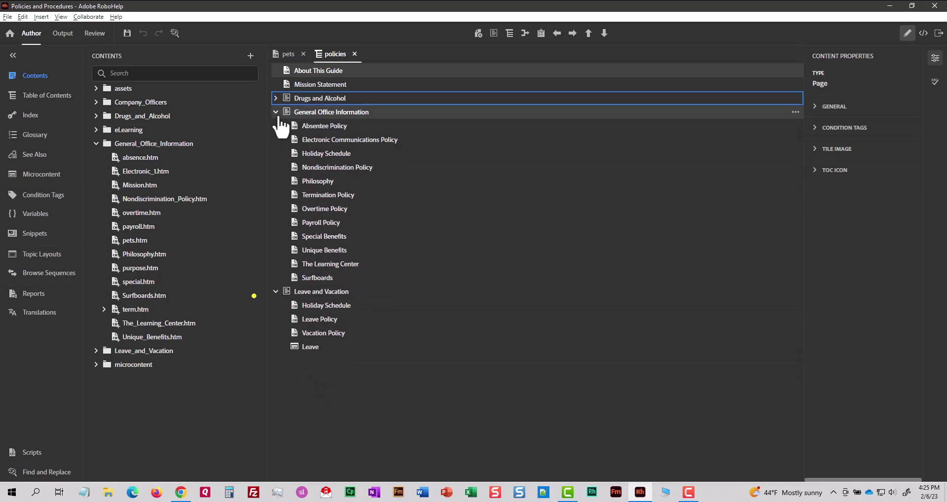
click(275, 112)
click(275, 125)
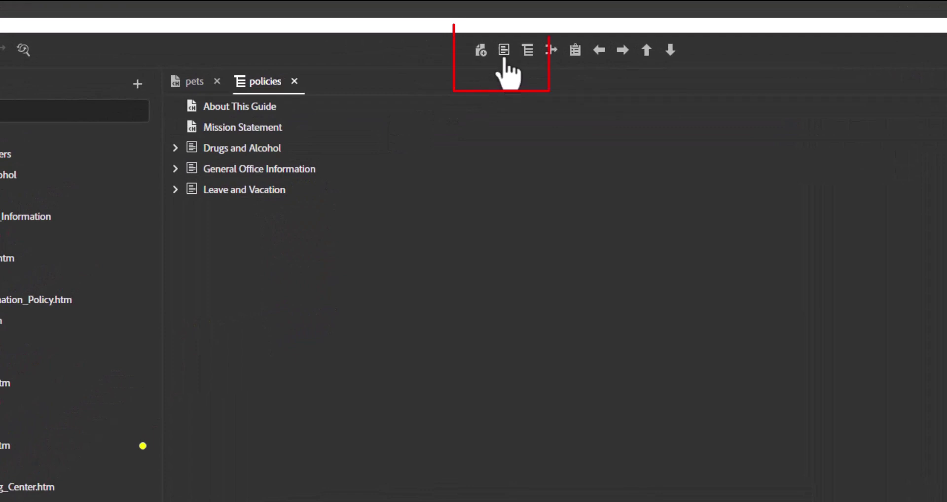
click(504, 55)
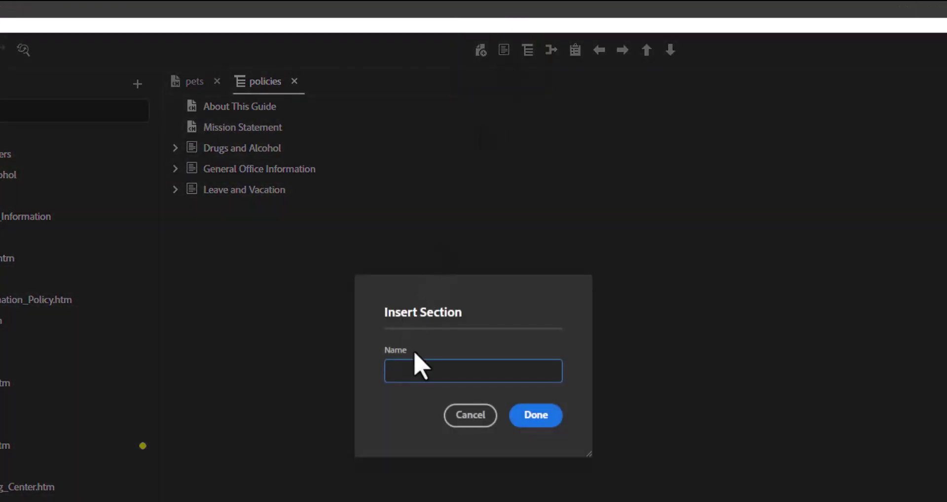
text(No )
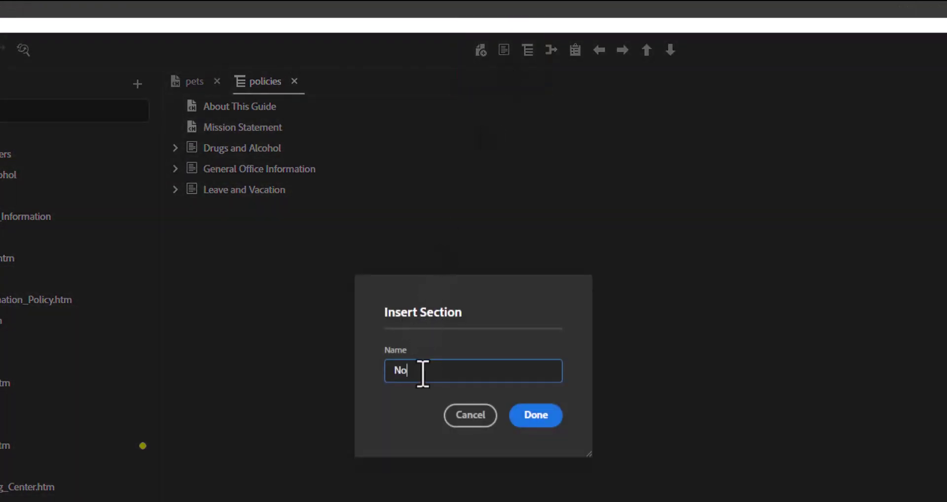
text(in TOC But Searchable)
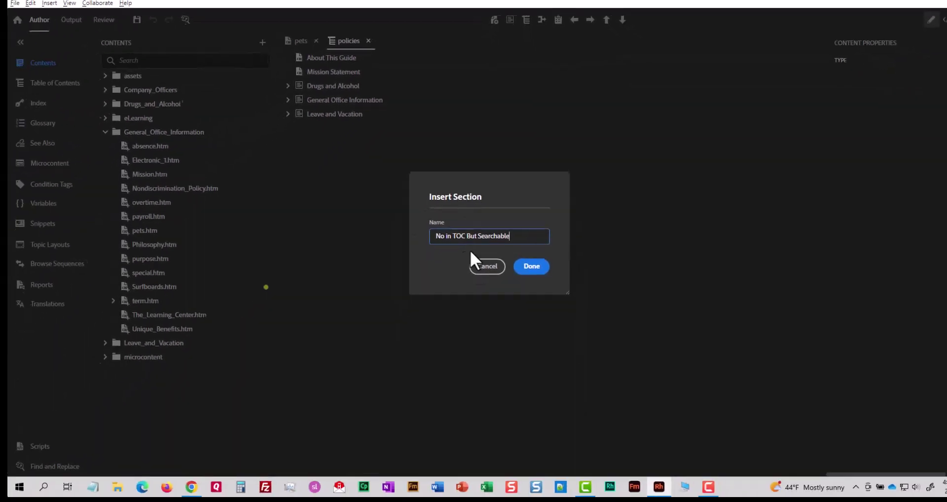
click(531, 261)
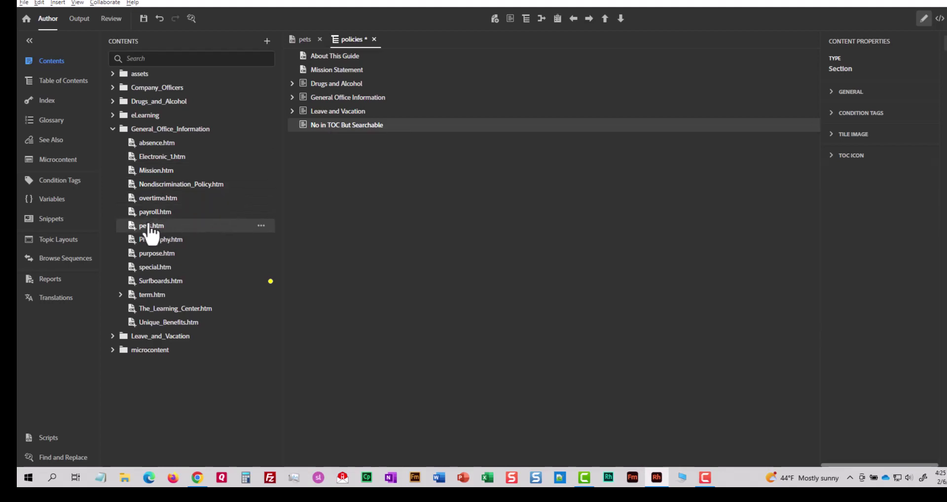
- Drag pets.htm into 'No in TOC But Searchable', where it appears as 'Pets in the Office Policy'
drag(151, 228, 330, 123)
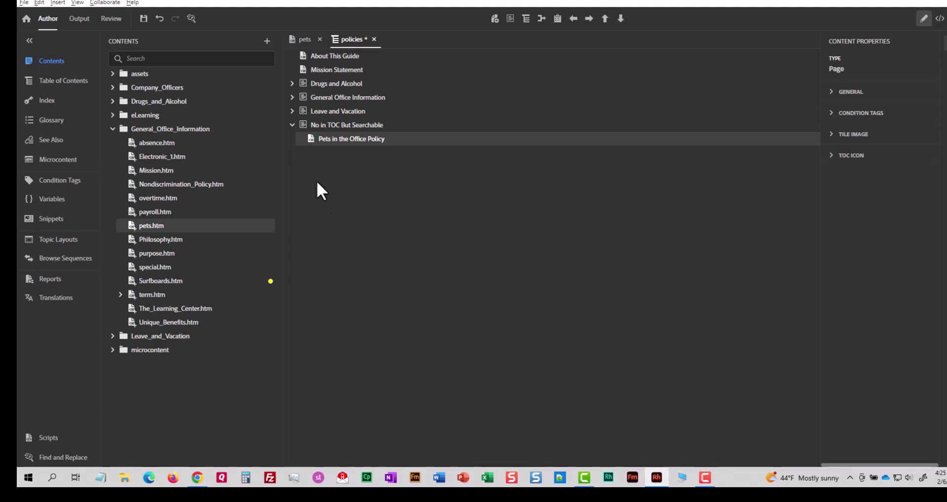
- Turn on Hide in output under GENERAL properties for the 'No in TOC But Searchable' section
click(305, 127)
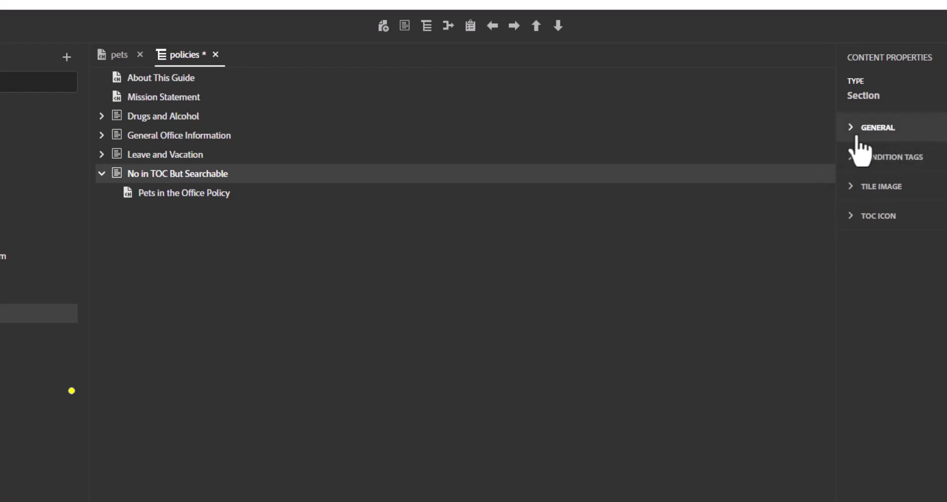
click(851, 131)
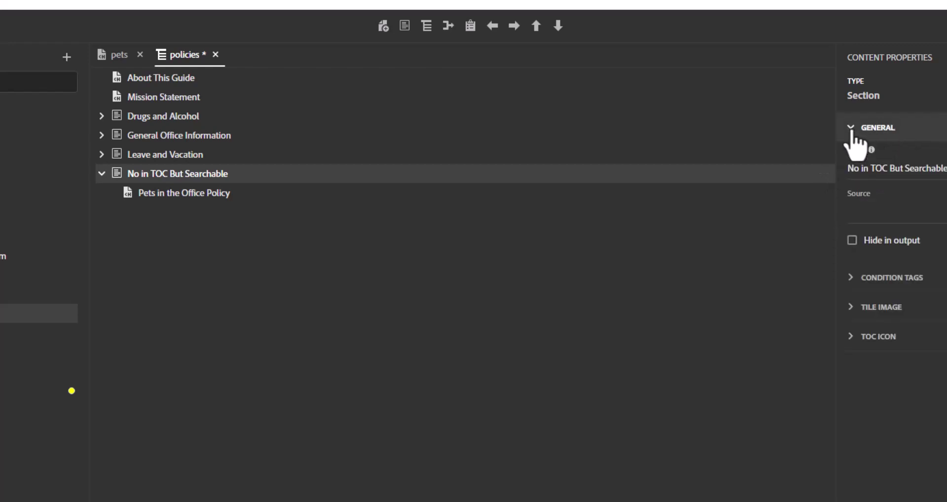
click(853, 244)
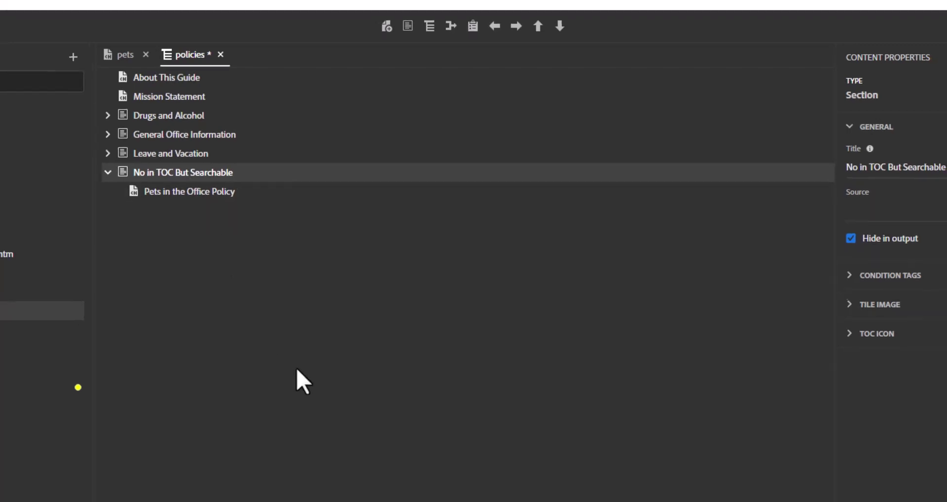
- Close the outdated Chrome preview and run Generate on the Policies Output preset
key(alt+Tab)
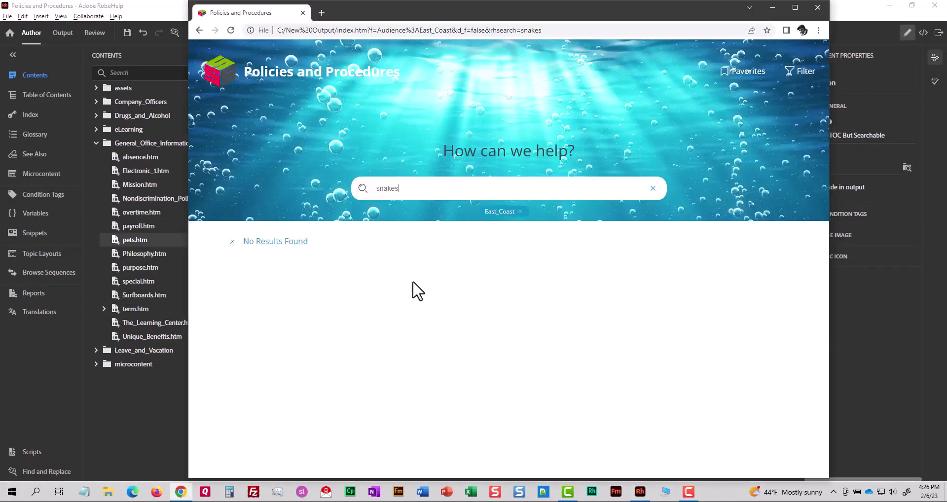
click(817, 6)
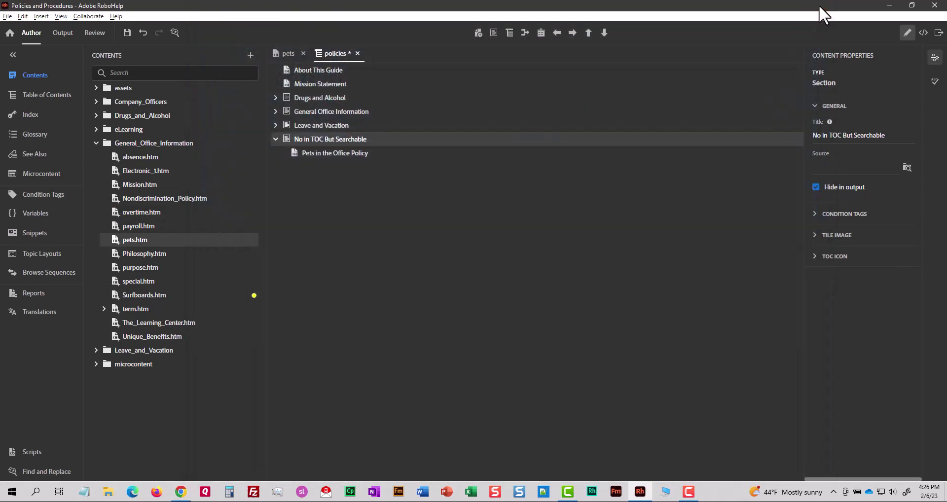
click(66, 32)
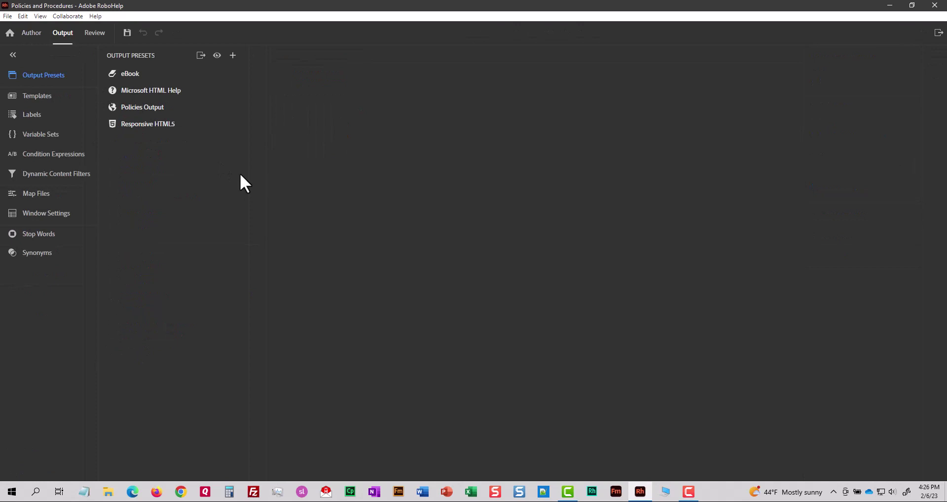
right_click(166, 124)
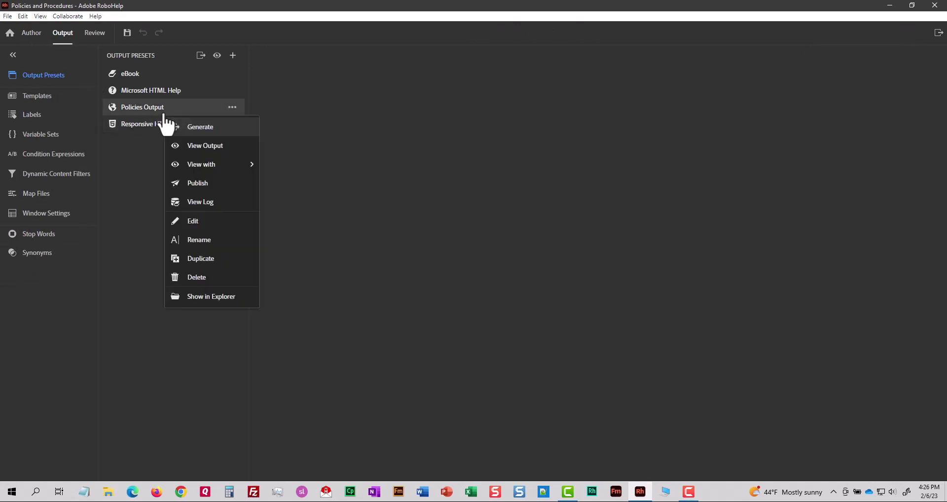
click(190, 129)
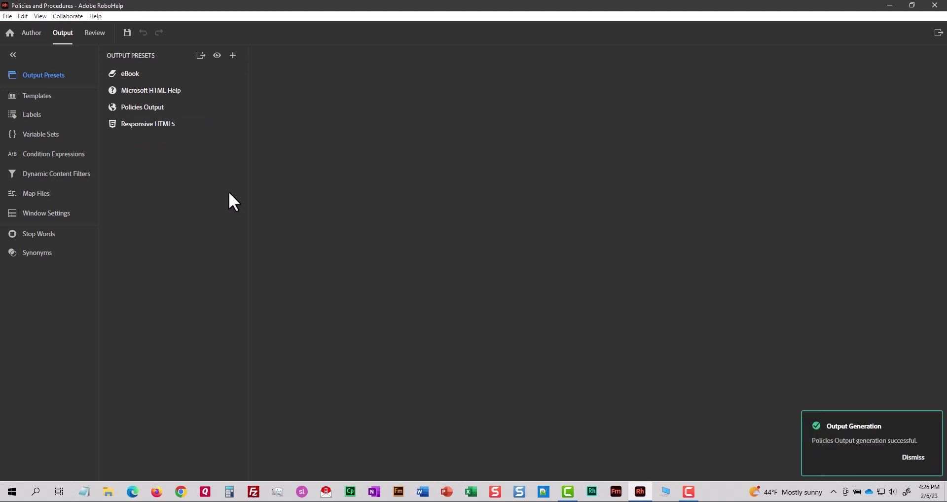
- Check the unchanged Pets in the Office Policy topic, then open the Policies Output preset's context menu
click(33, 33)
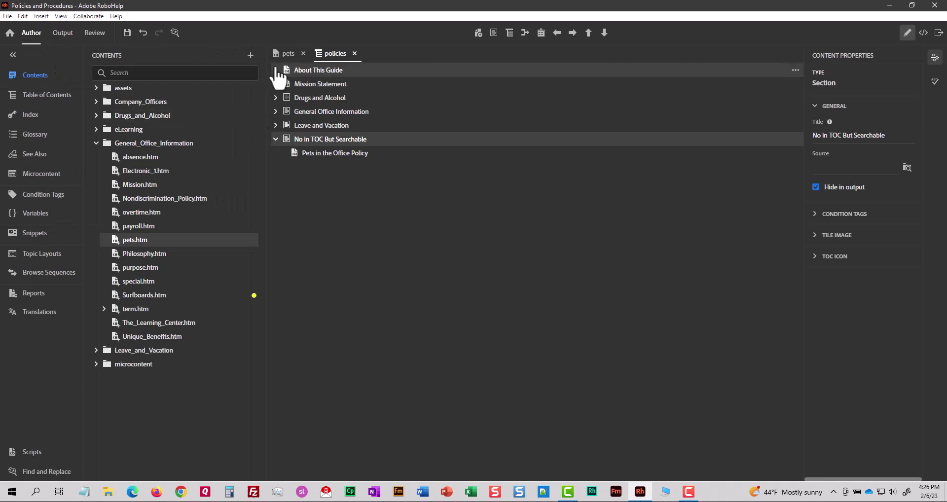
click(287, 54)
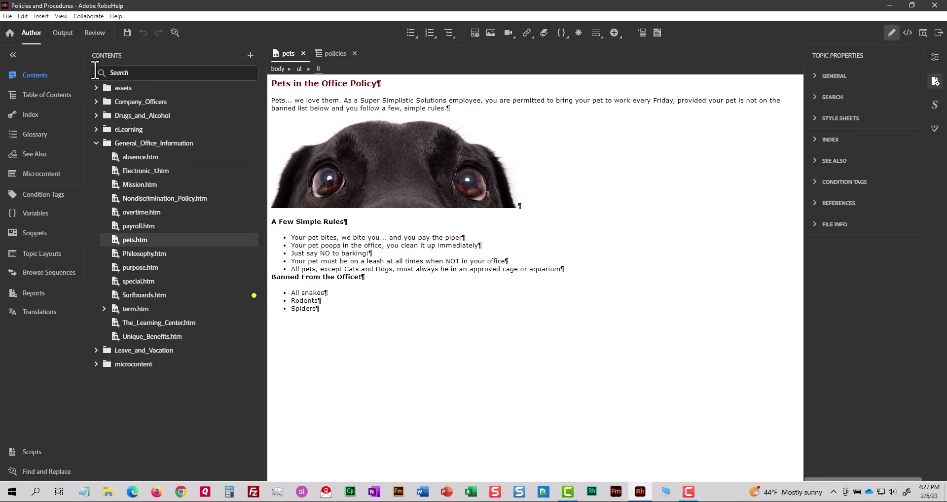
click(66, 33)
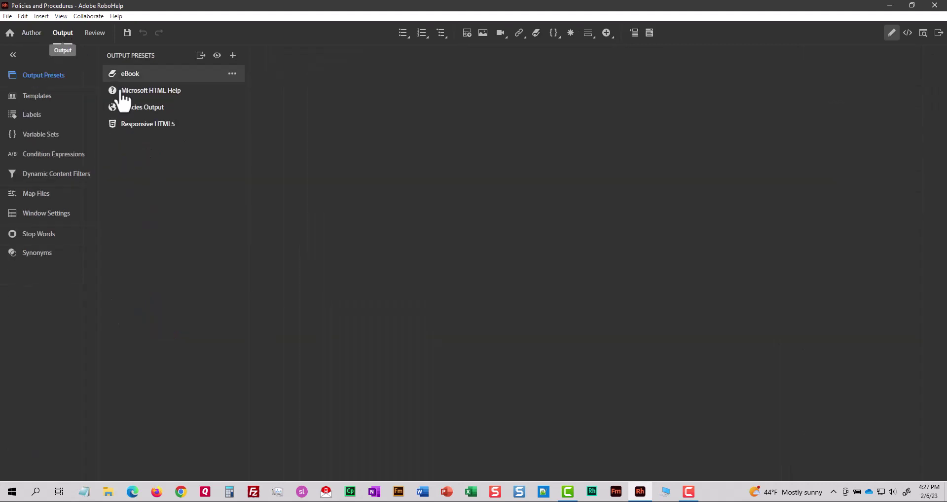
right_click(150, 114)
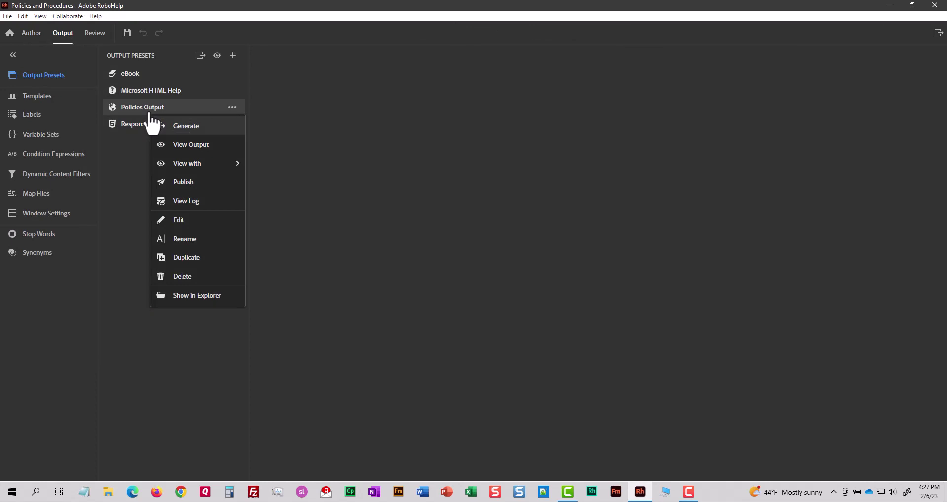
- View the regenerated output and scroll its home page, which shows five section tiles and no hidden section
click(168, 145)
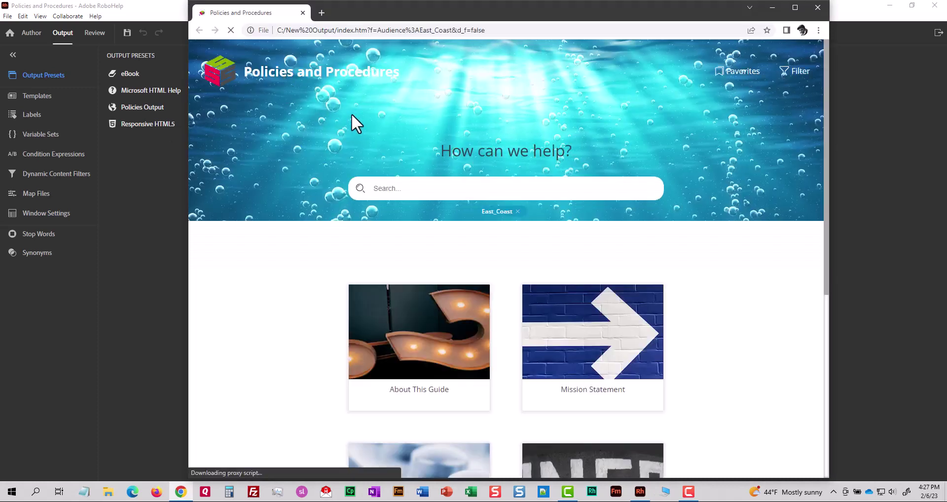
click(401, 190)
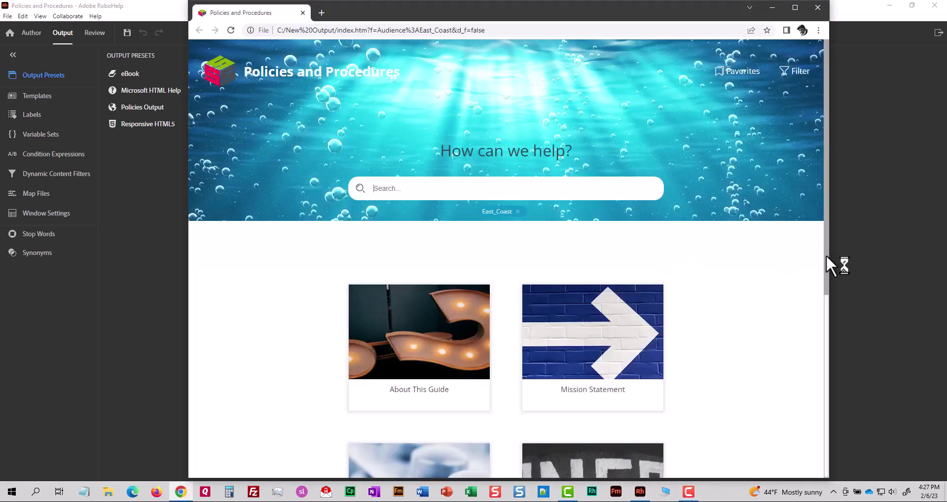
drag(823, 258, 832, 417)
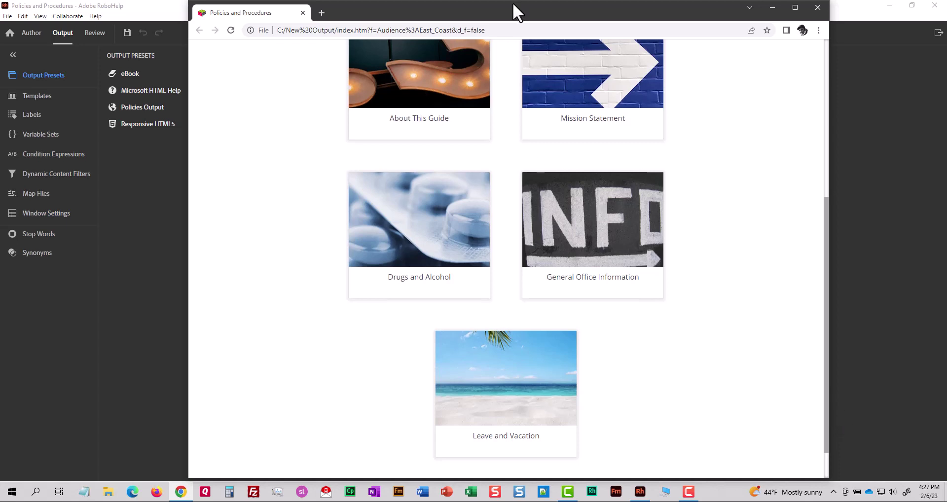
drag(440, 10, 493, 5)
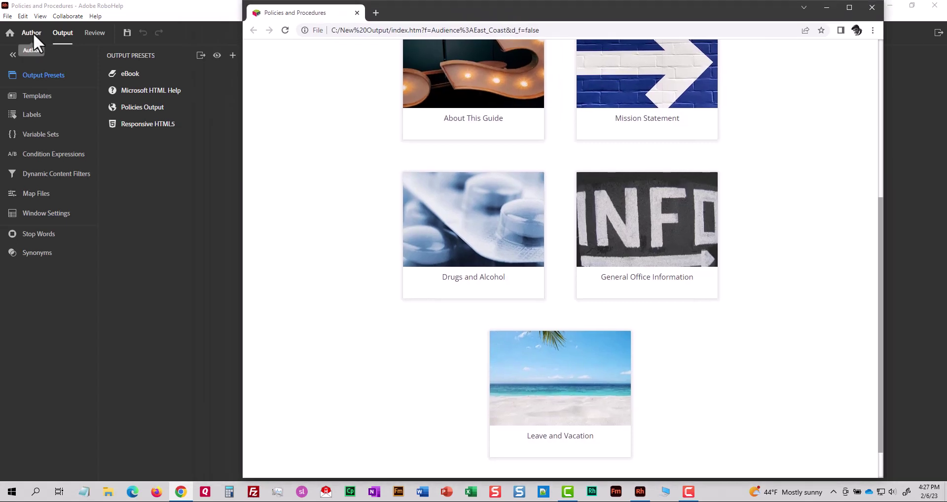
- Open the policies table of contents to confirm Pets in the Office Policy sits in the hidden section, then return to Chrome
click(33, 33)
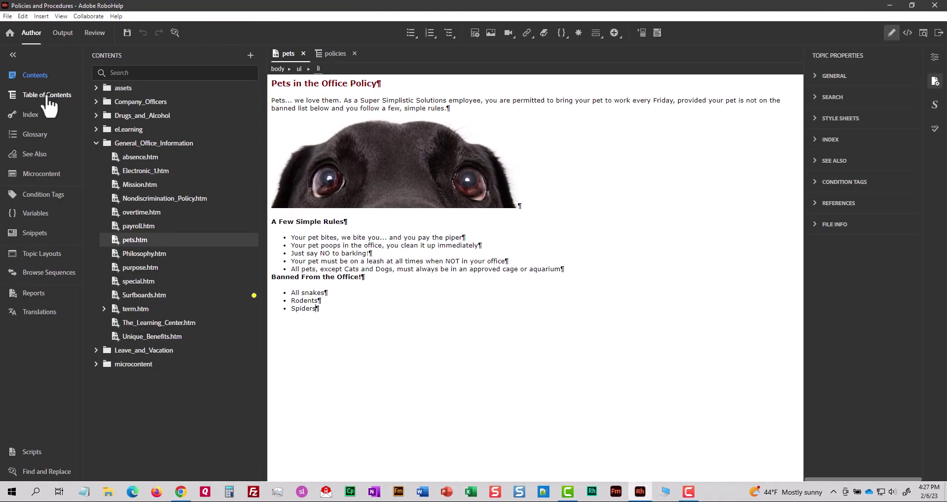
click(49, 101)
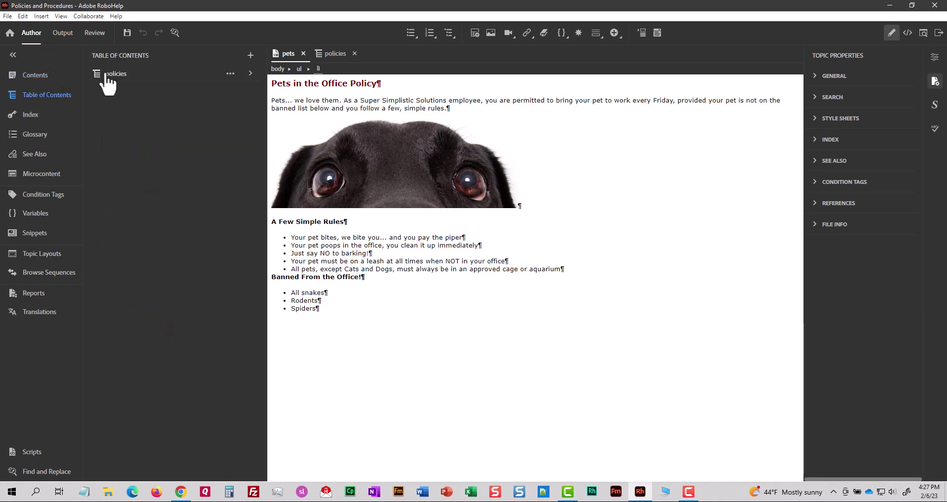
click(106, 83)
click(106, 75)
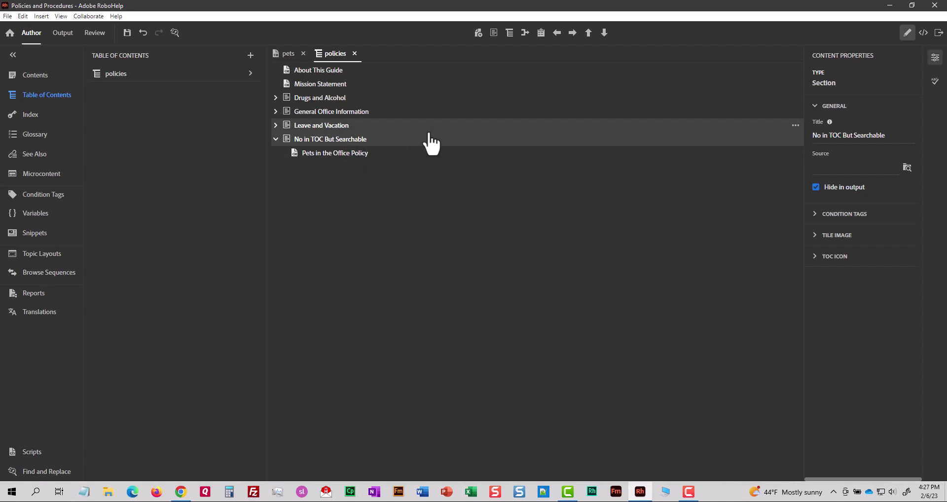
key(alt+Tab)
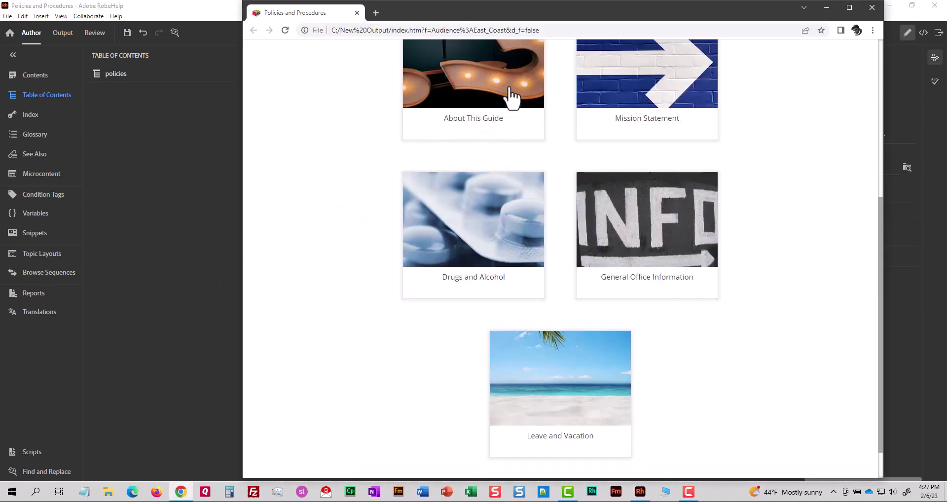
- Search the help for 'snakes' and open the single Pets in the Office Policy result
scroll(562, 115, up, 5)
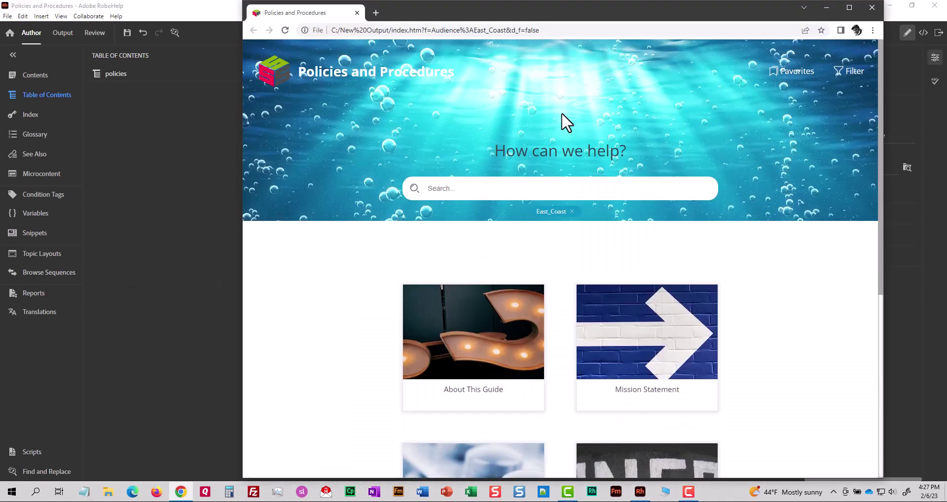
click(464, 187)
text(snakes)
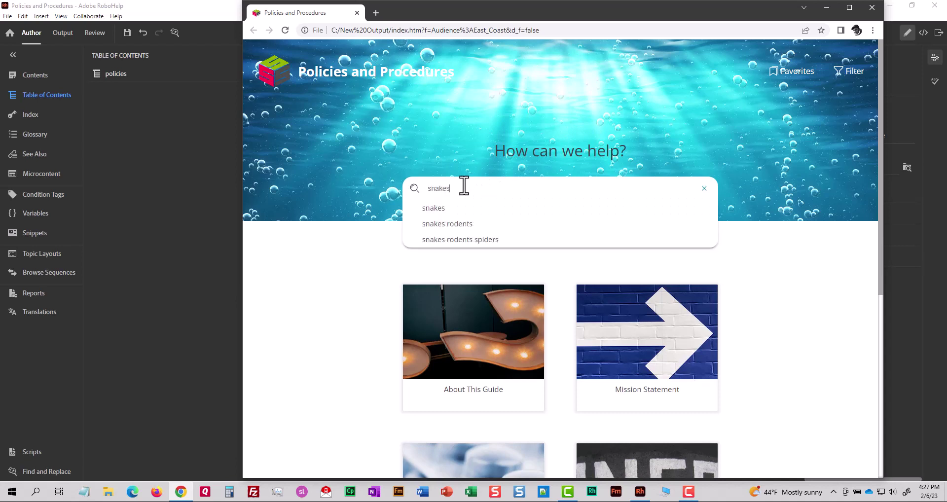
key(Return)
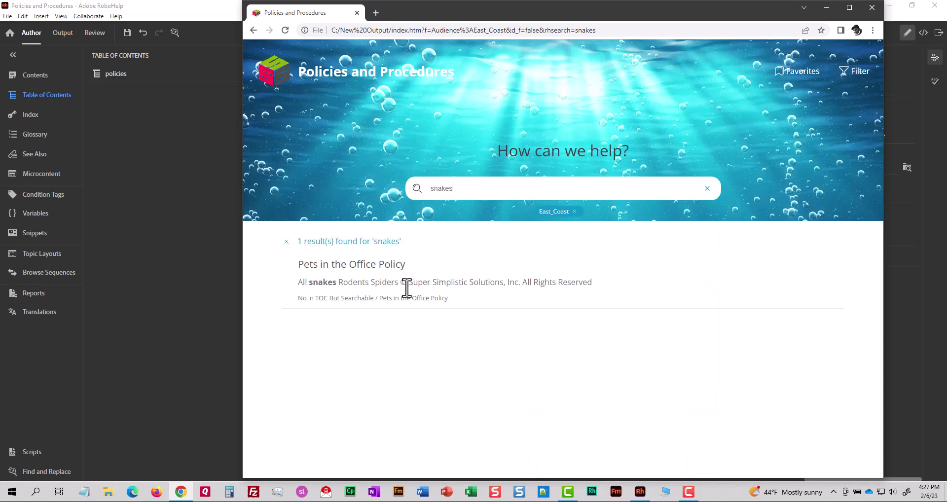
click(371, 269)
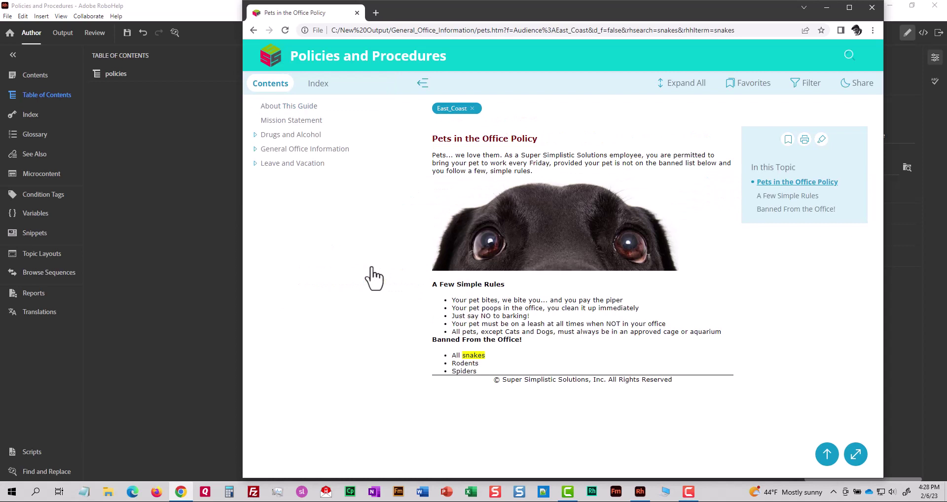